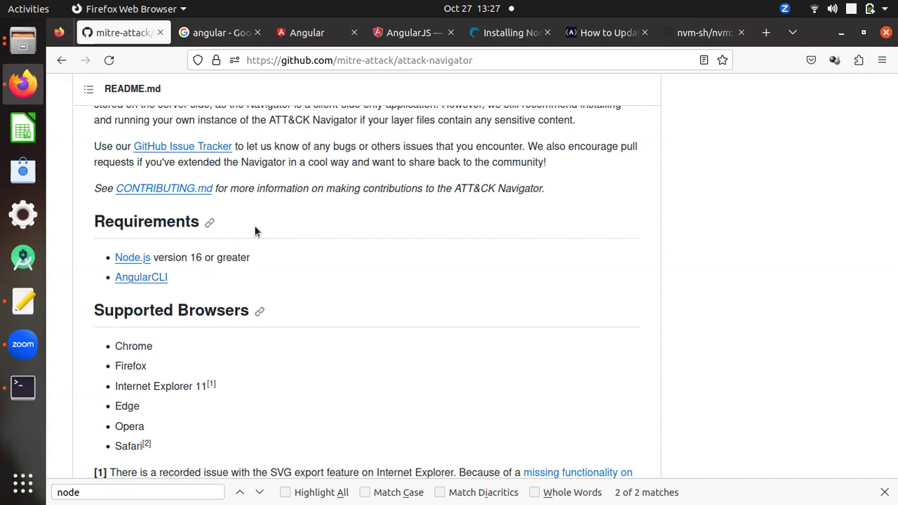
Open a new terminal window over the README and print the current working directory with pwd.
{"action": "key", "text": "ctrl+alt+t"}
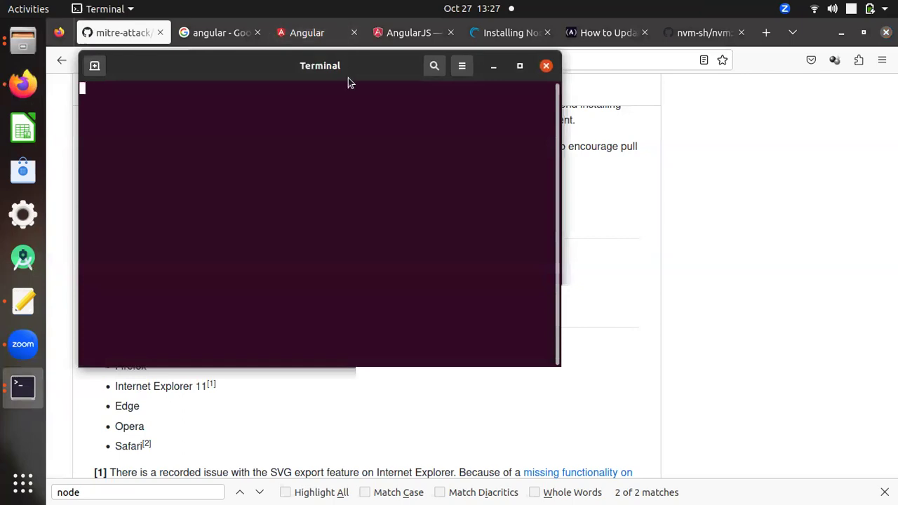
{"action": "triple_click", "coordinate": [406, 113]}
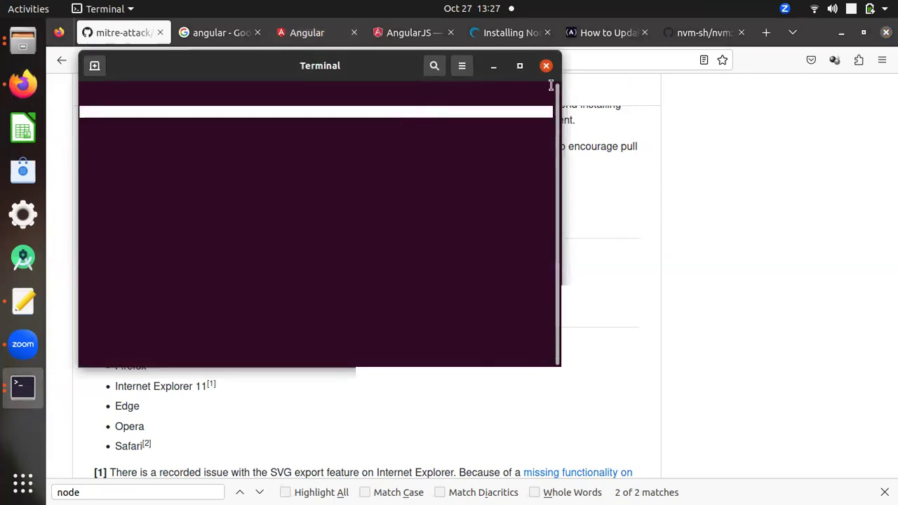
{"action": "left_click_drag", "start_coordinate": [398, 72], "coordinate": [502, 102]}
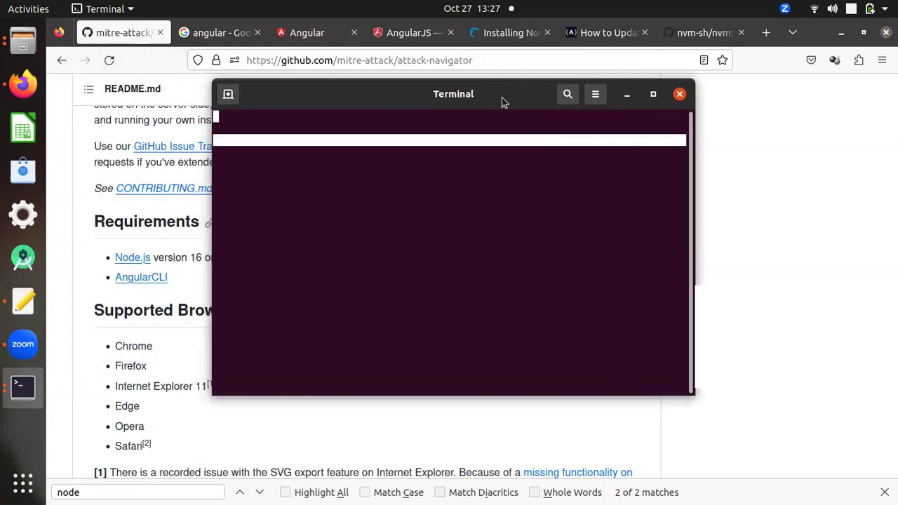
{"action": "key", "text": "ctrl+x"}
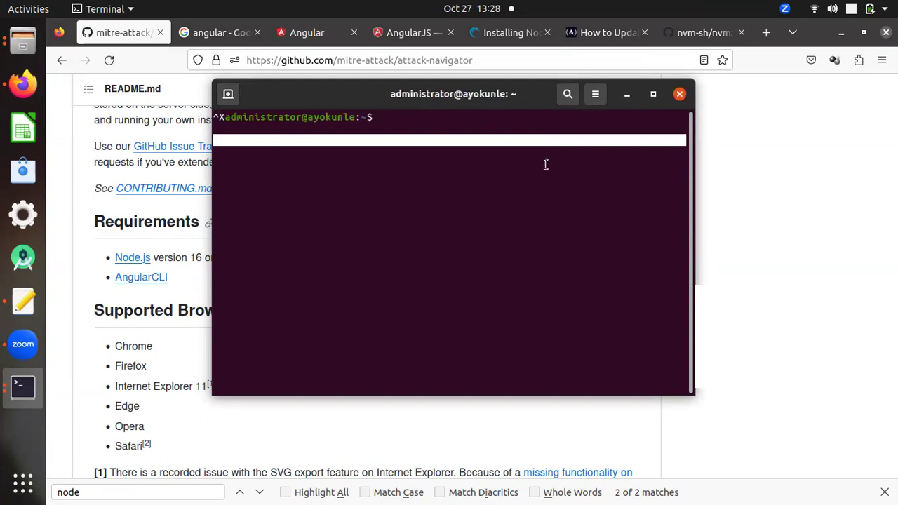
{"action": "type", "text": "w"}
{"action": "key", "text": "BackSpace"}
{"action": "type", "text": "pwd"}
{"action": "key", "text": "Return"}
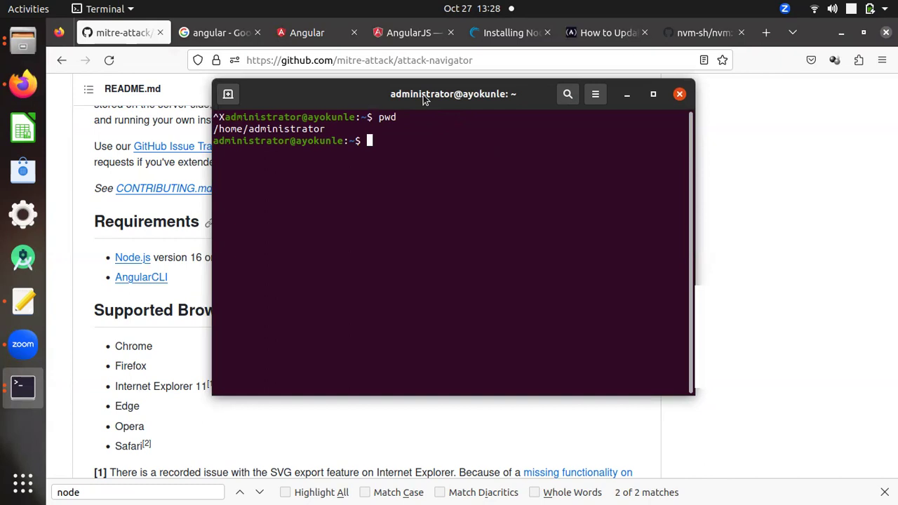
Check the installed Node.js version with both node -v and nodejs -v, and compare the two outputs.
{"action": "type", "text": "node -v"}
{"action": "key", "text": "Return"}
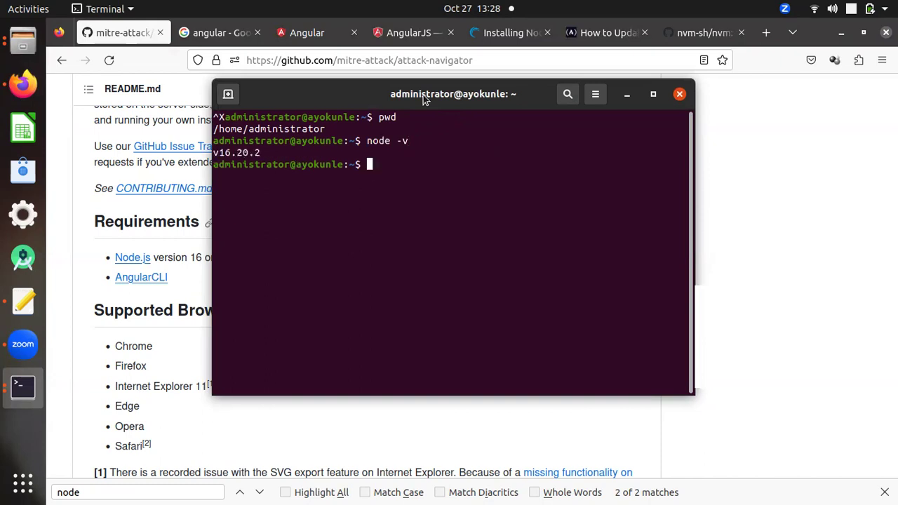
{"action": "type", "text": "nodejs -v"}
{"action": "key", "text": "Return"}
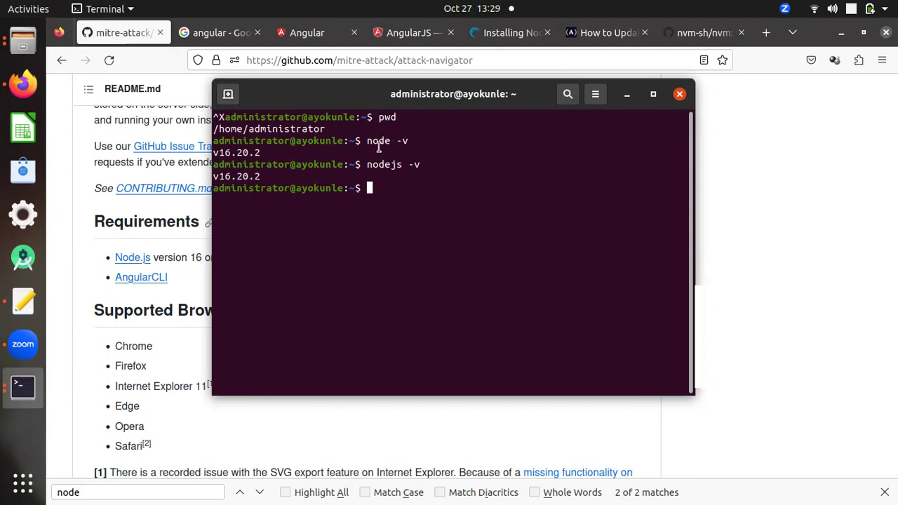
{"action": "left_click_drag", "start_coordinate": [262, 152], "coordinate": [214, 152]}
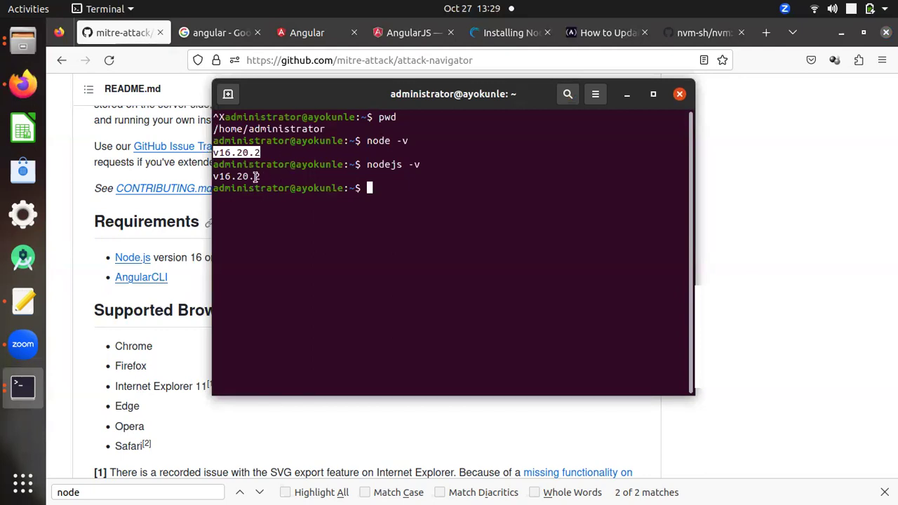
{"action": "left_click_drag", "start_coordinate": [261, 178], "coordinate": [214, 177]}
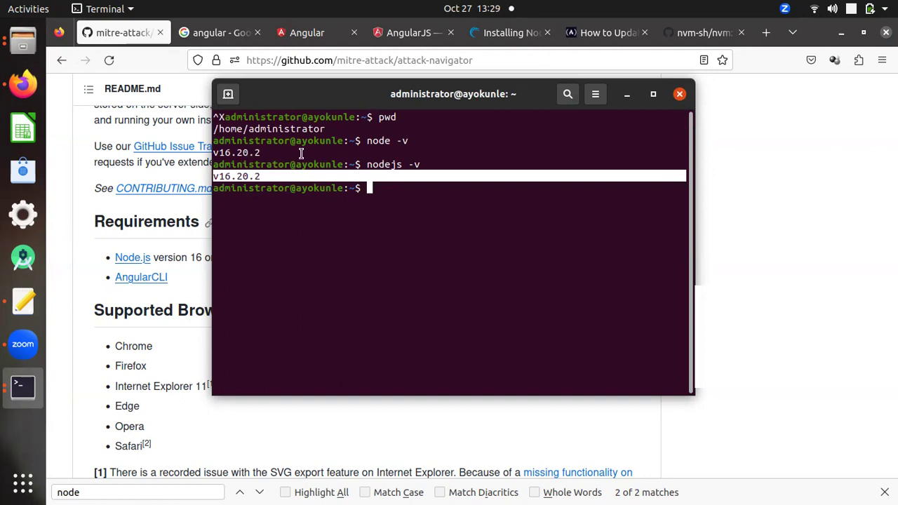
{"action": "left_click", "coordinate": [391, 189]}
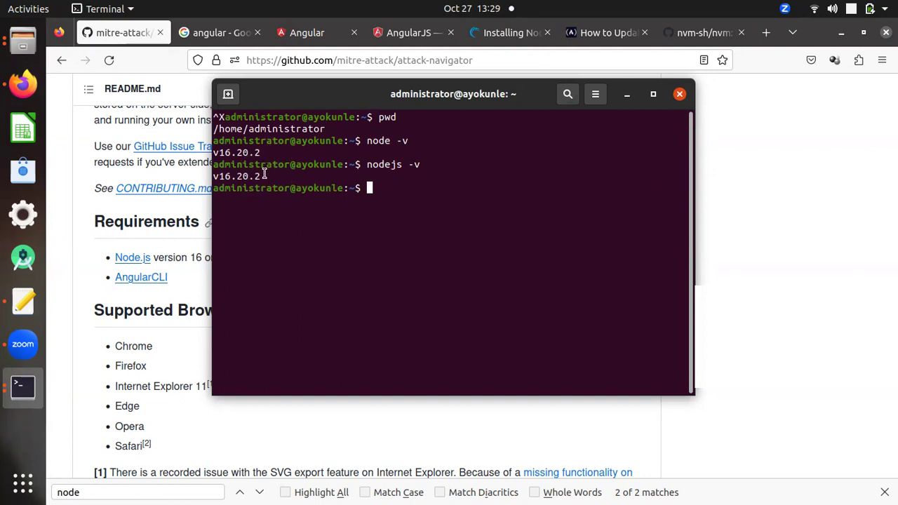
Review the Linode guide's instructions for installing Node.js and version 16.x, and view the freeCodeCamp article on updating Node.
{"action": "left_click", "coordinate": [513, 35]}
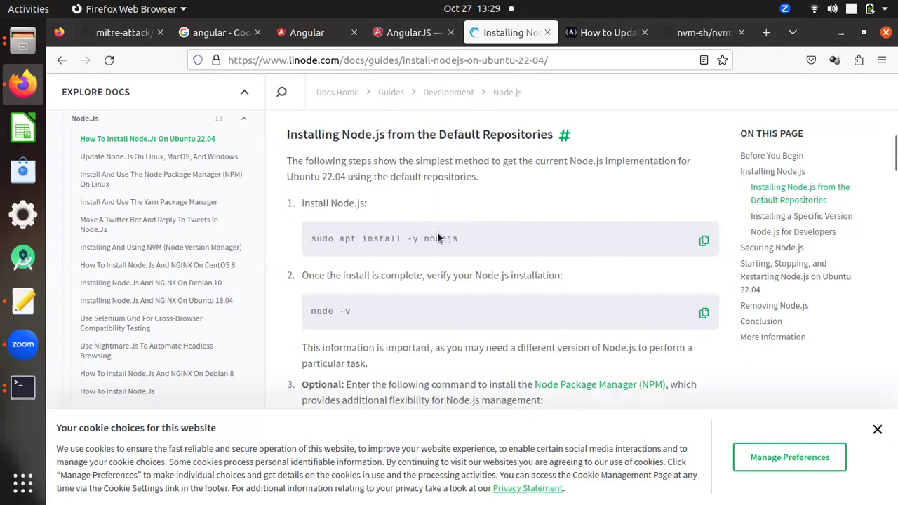
{"action": "scroll", "coordinate": [656, 203], "scroll_direction": "down", "scroll_amount": 5}
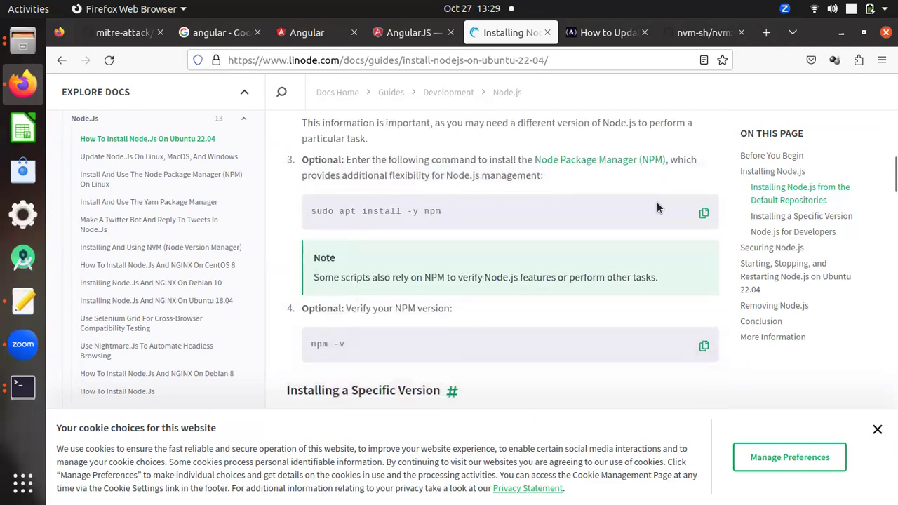
{"action": "scroll", "coordinate": [657, 207], "scroll_direction": "down", "scroll_amount": 2}
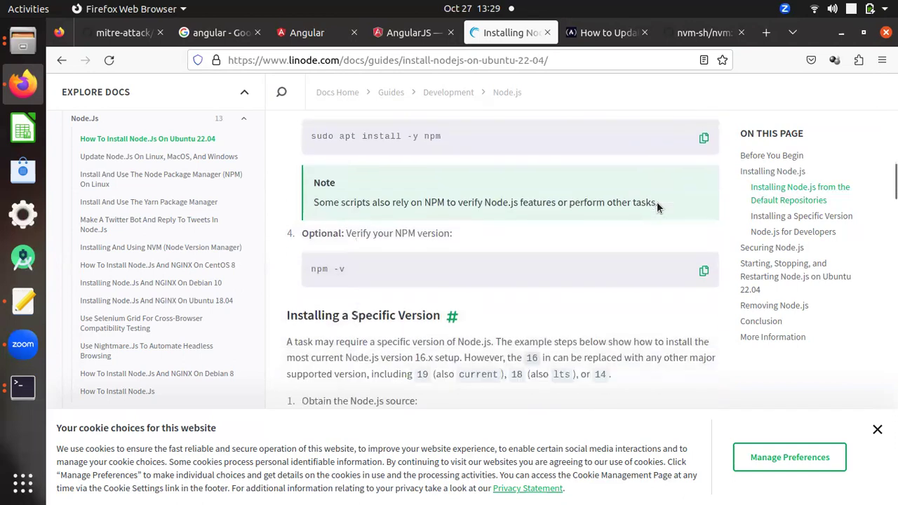
{"action": "scroll", "coordinate": [657, 204], "scroll_direction": "down", "scroll_amount": 5}
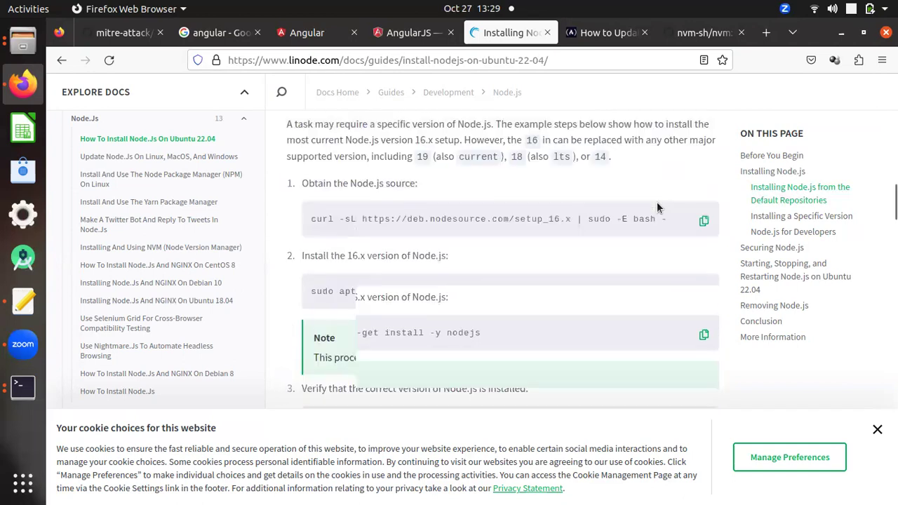
{"action": "scroll", "coordinate": [657, 206], "scroll_direction": "down", "scroll_amount": 1}
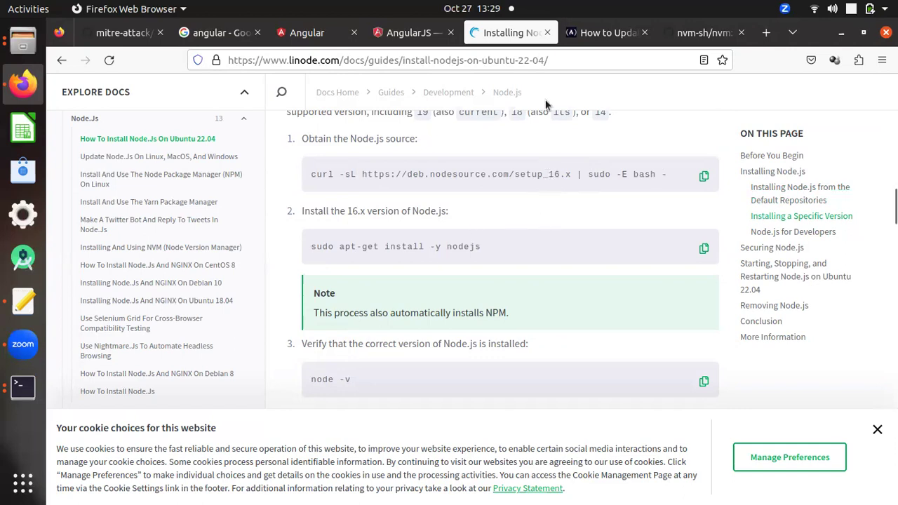
{"action": "left_click", "coordinate": [602, 33]}
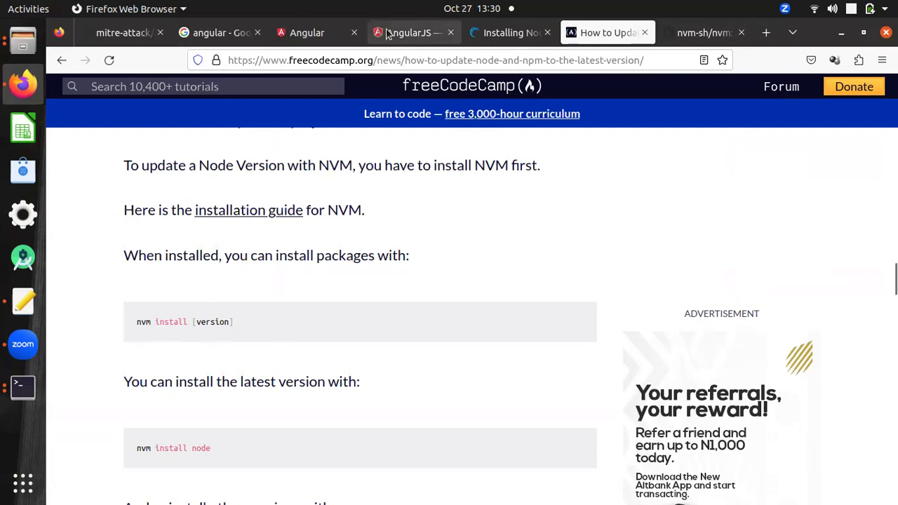
Look through the Angular home page down to its footer, and open the Try Angular quick-start page.
{"action": "left_click", "coordinate": [301, 38]}
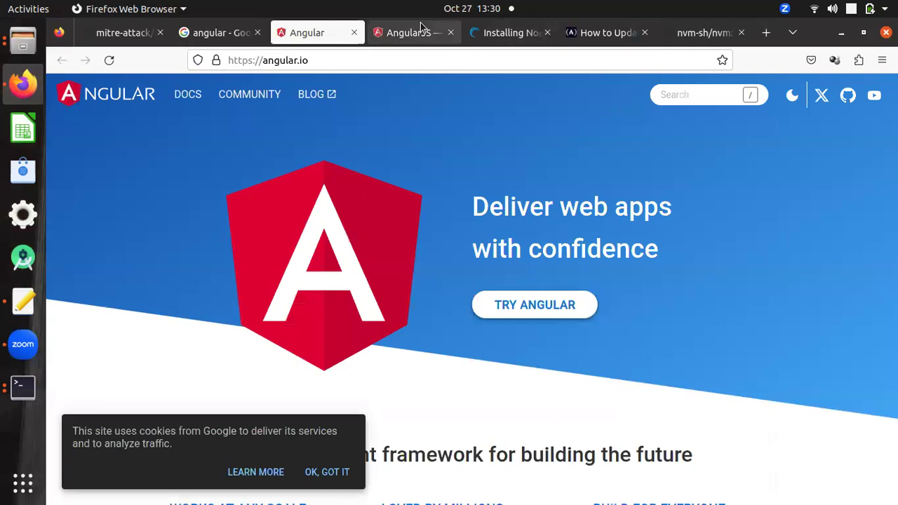
{"action": "key", "text": "Down"}
{"action": "key", "text": "Down"}
{"action": "key", "text": "Down"}
{"action": "key", "text": "Down"}
{"action": "key", "text": "Down"}
{"action": "key", "text": "Down"}
{"action": "key", "text": "Down"}
{"action": "key", "text": "Down"}
{"action": "key", "text": "Down"}
{"action": "key", "text": "Down"}
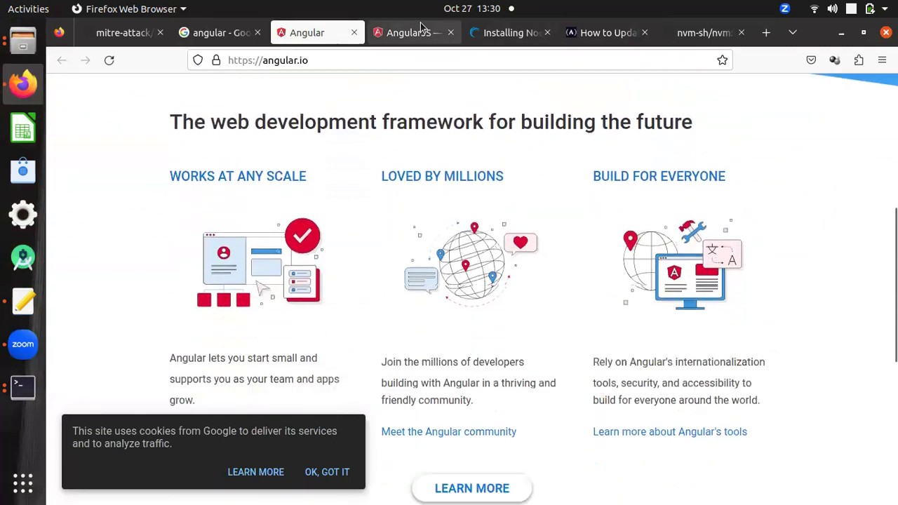
{"action": "key", "text": "Down"}
{"action": "key", "text": "Down"}
{"action": "key", "text": "Down"}
{"action": "key", "text": "Down"}
{"action": "key", "text": "Down"}
{"action": "key", "text": "Down"}
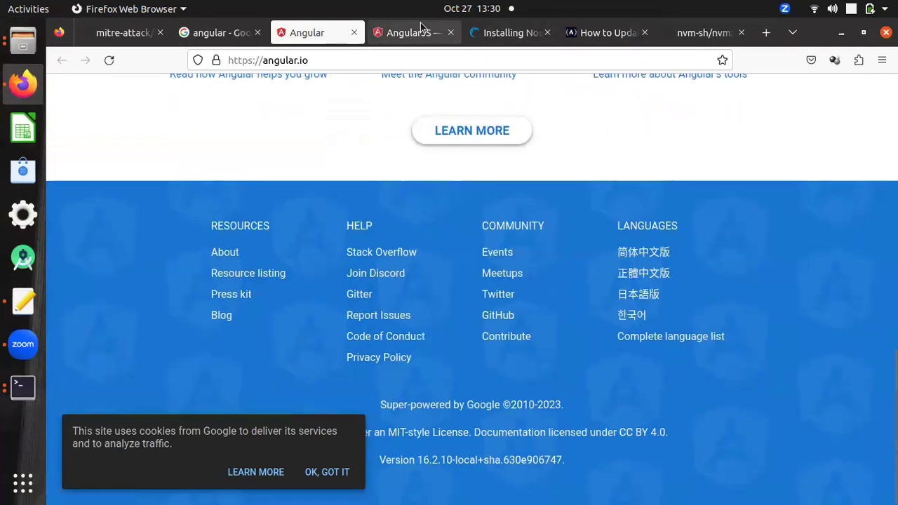
{"action": "key", "text": "Up"}
{"action": "key", "text": "Up"}
{"action": "key", "text": "Up"}
{"action": "key", "text": "Up"}
{"action": "key", "text": "Up"}
{"action": "key", "text": "Up"}
{"action": "key", "text": "Up"}
{"action": "key", "text": "Up"}
{"action": "key", "text": "Up"}
{"action": "key", "text": "Up"}
{"action": "key", "text": "Up"}
{"action": "key", "text": "Up"}
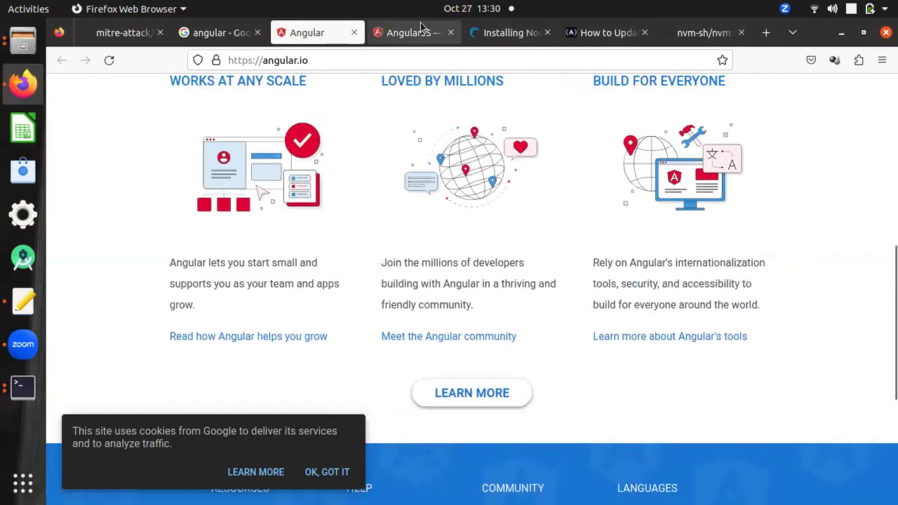
{"action": "key", "text": "Up"}
{"action": "key", "text": "Up"}
{"action": "key", "text": "Up"}
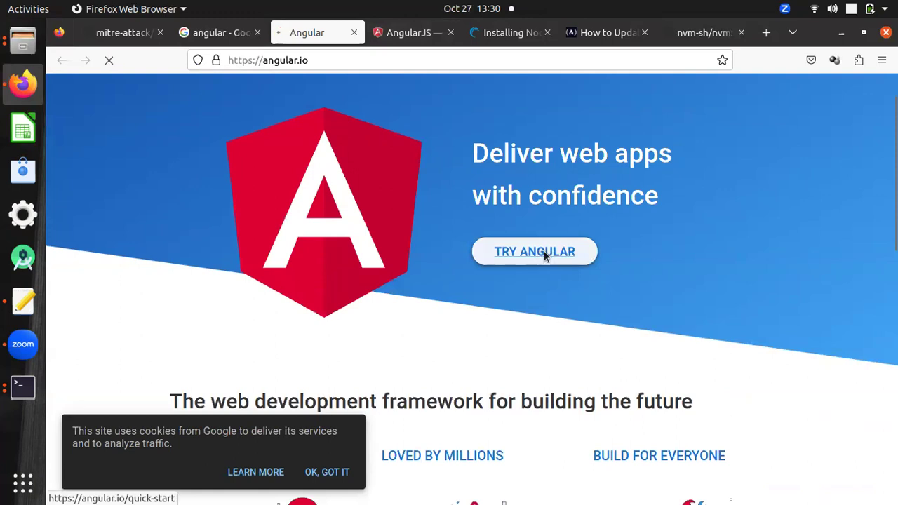
{"action": "left_click", "coordinate": [544, 254]}
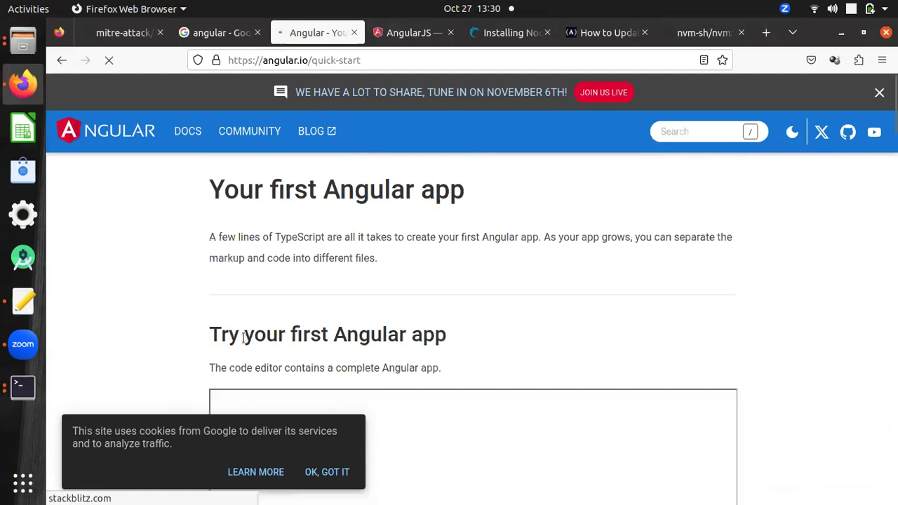
Try to install the Angular CLI from the terminal with npm install angular/cli, and interrupt the installation.
{"action": "left_click", "coordinate": [10, 390]}
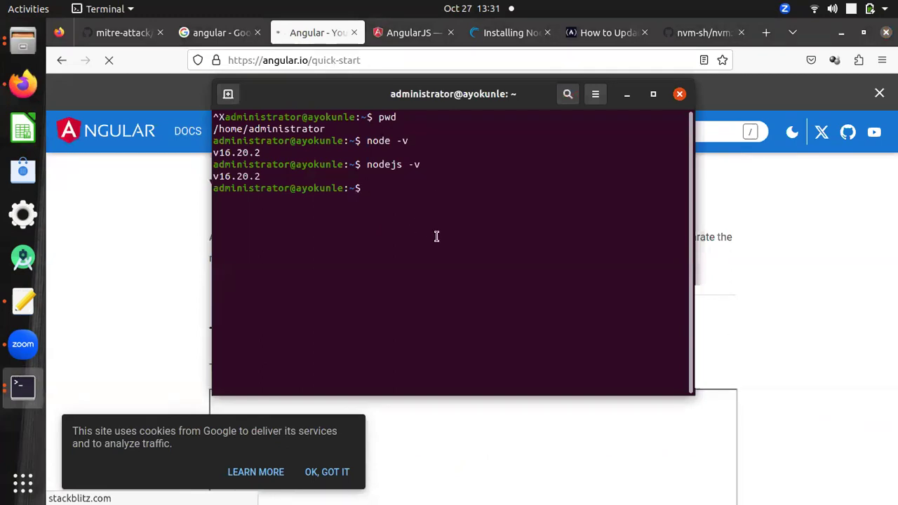
{"action": "type", "text": "npm install angular/cli"}
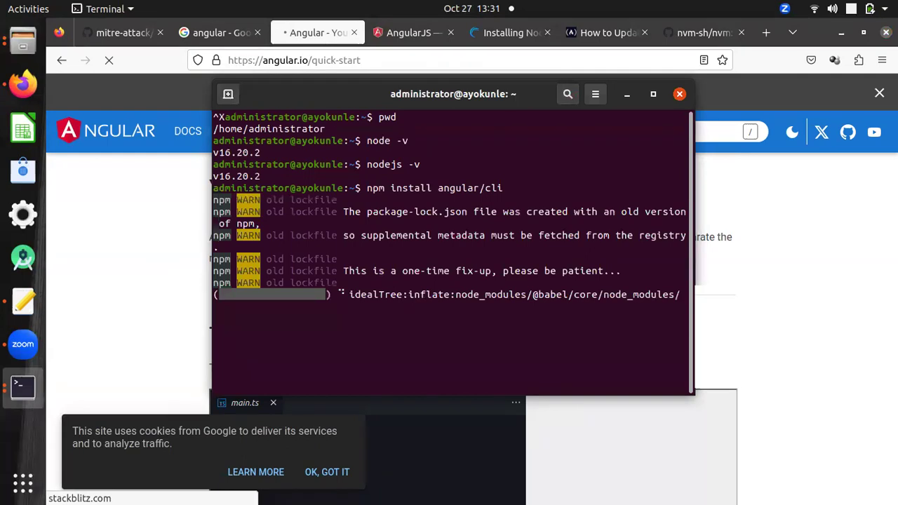
{"action": "left_click_drag", "start_coordinate": [427, 83], "coordinate": [418, 55]}
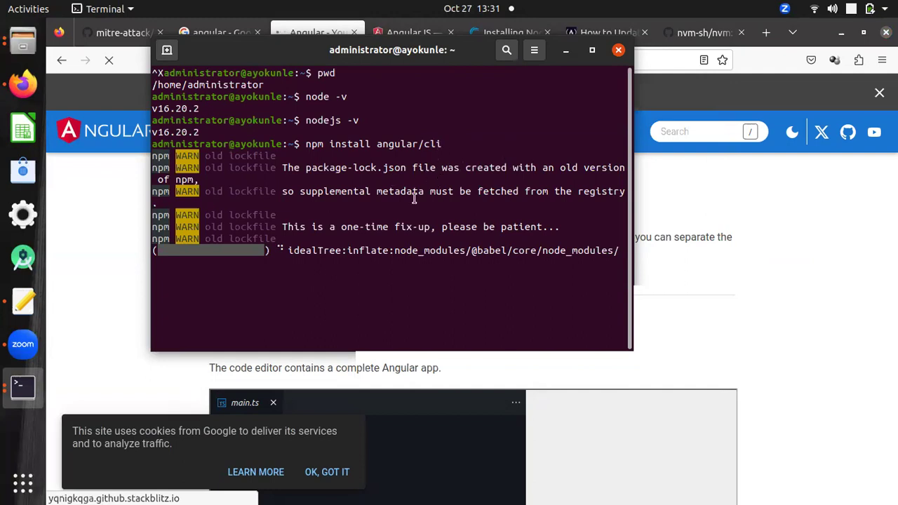
{"action": "key", "text": "ctrl+c"}
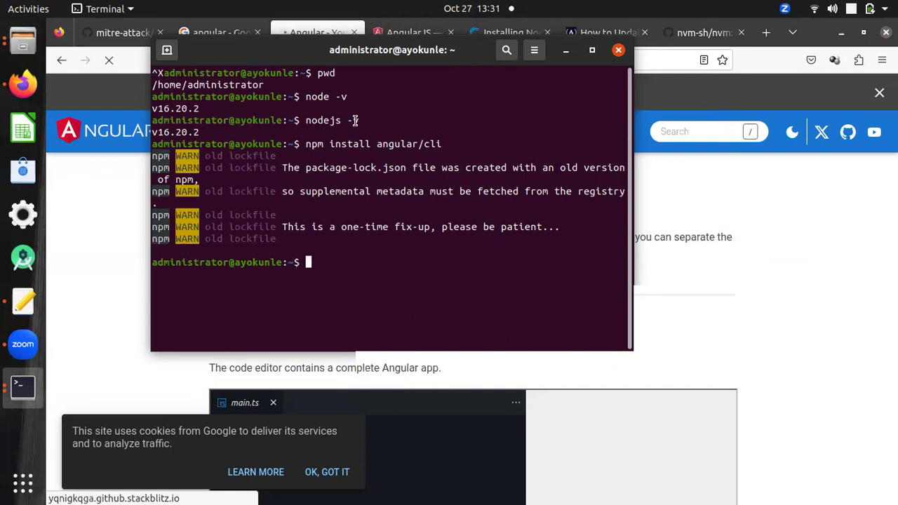
Examine the Install and Run instructions in the ATT&CK Navigator README on GitHub.
{"action": "left_click", "coordinate": [314, 25]}
{"action": "left_click", "coordinate": [121, 36]}
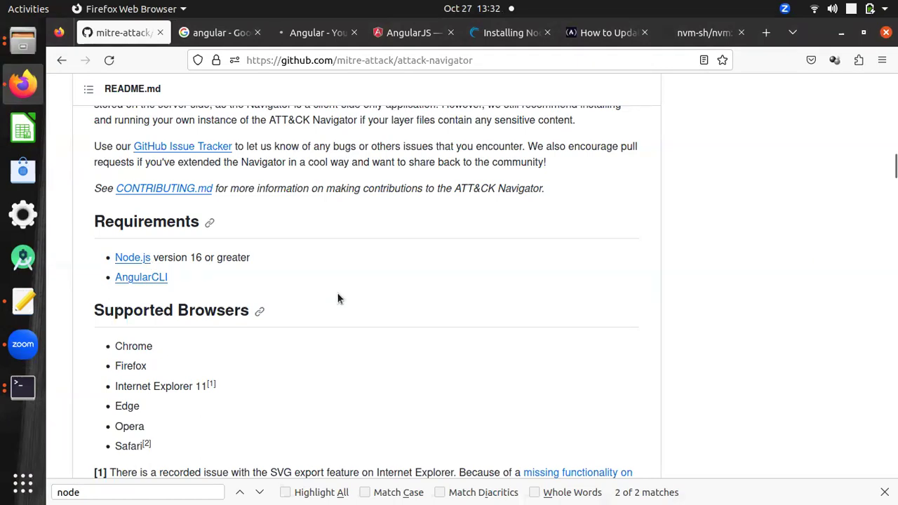
{"action": "scroll", "coordinate": [337, 294], "scroll_direction": "down", "scroll_amount": 5}
{"action": "scroll", "coordinate": [338, 298], "scroll_direction": "down", "scroll_amount": 3}
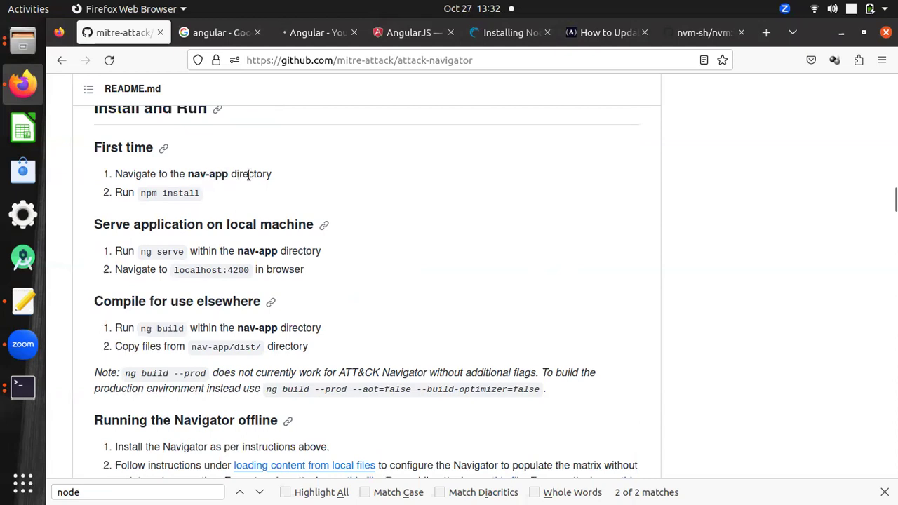
Open a terminal in the attack-navigator-master/nav-app folder from the file manager, and place it beside the README's install instructions.
{"action": "left_click", "coordinate": [23, 42]}
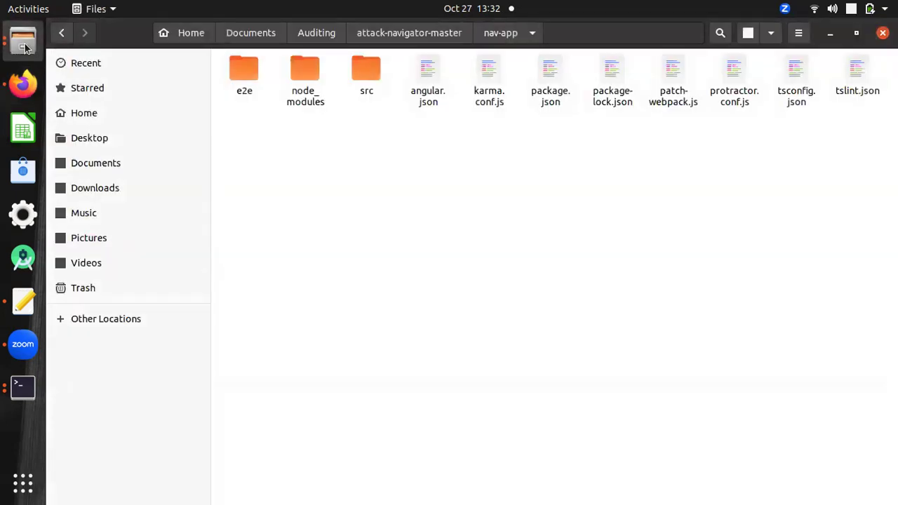
{"action": "right_click", "coordinate": [400, 181]}
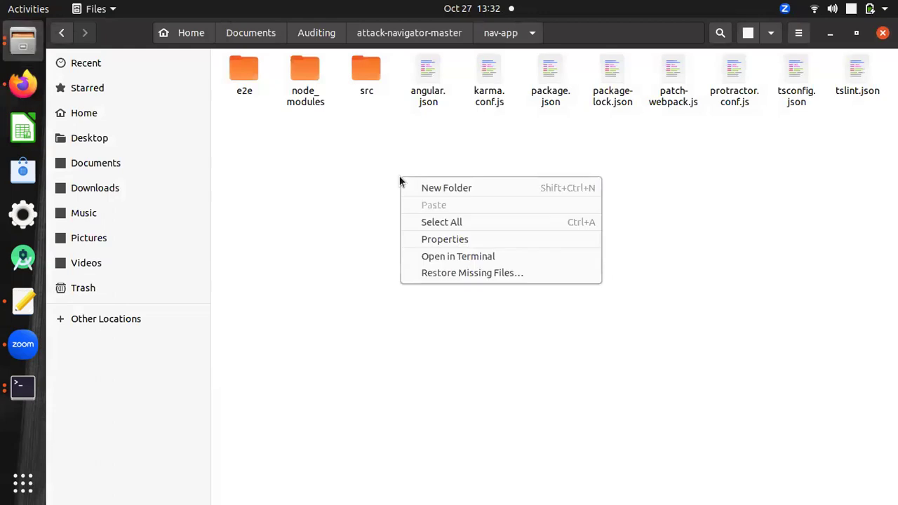
{"action": "left_click", "coordinate": [468, 257]}
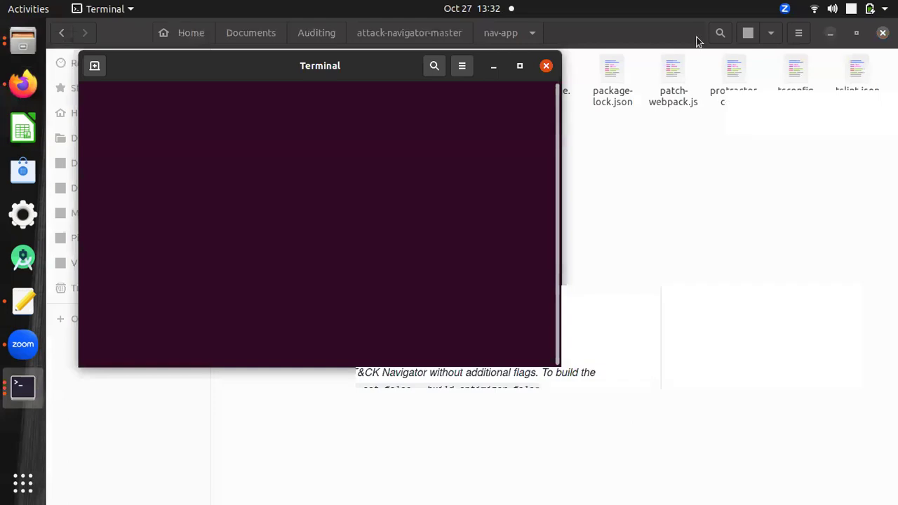
{"action": "left_click", "coordinate": [830, 33]}
{"action": "left_click_drag", "start_coordinate": [371, 67], "coordinate": [411, 68]}
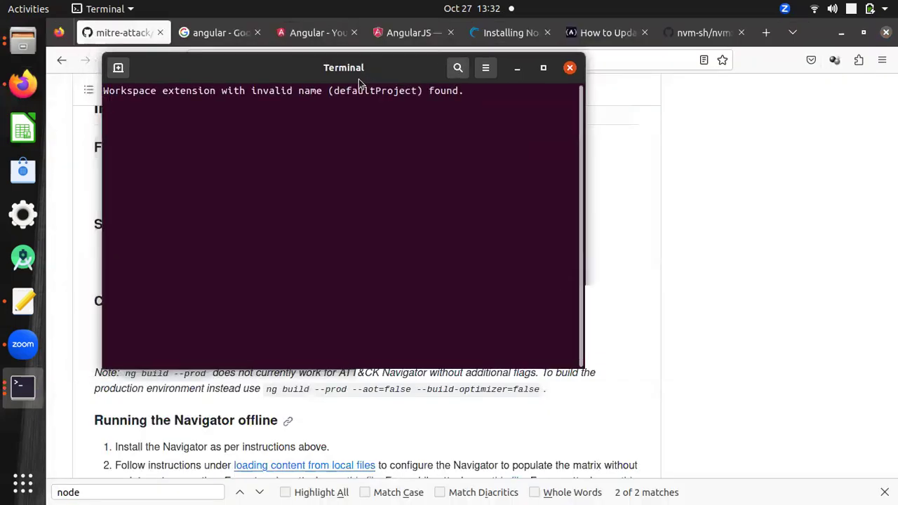
{"action": "left_click_drag", "start_coordinate": [303, 72], "coordinate": [576, 94]}
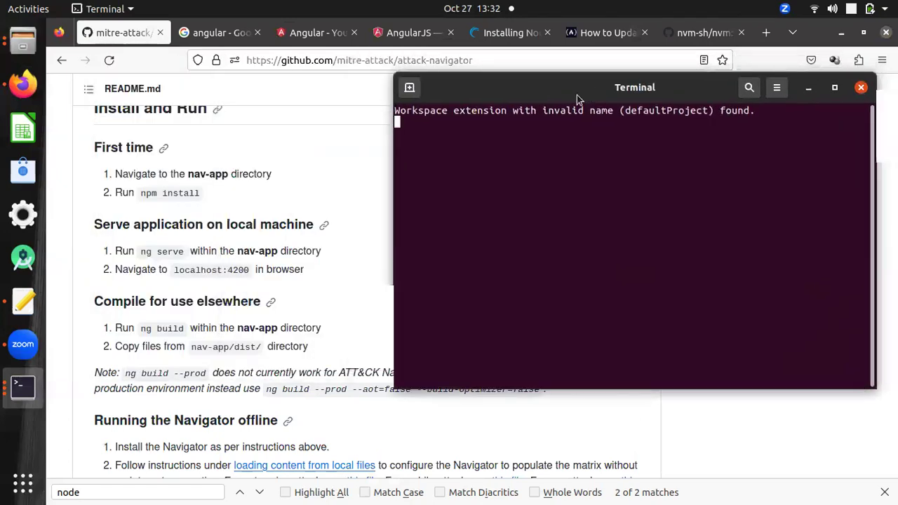
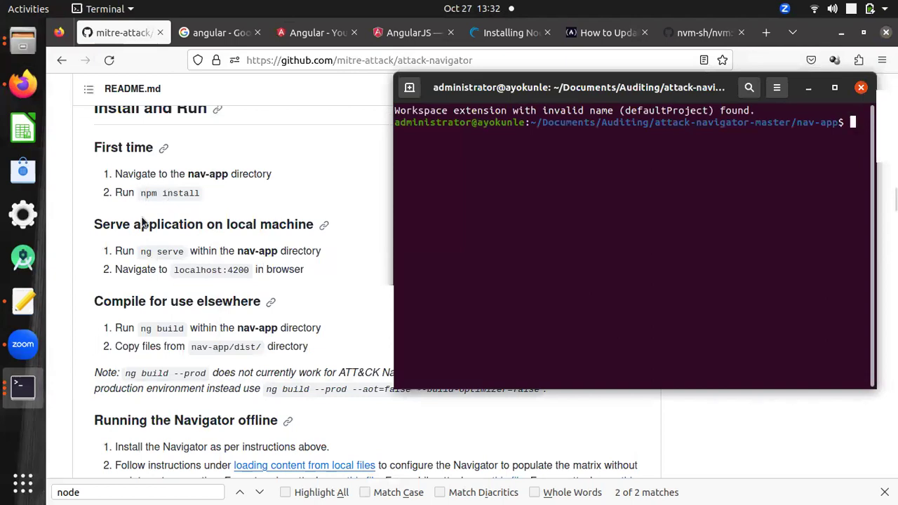
Try to install the Navigator's dependencies in the nav-app folder with npm install, and interrupt the installation.
{"action": "left_click_drag", "start_coordinate": [638, 83], "coordinate": [515, 54]}
{"action": "type", "text": "npm"}
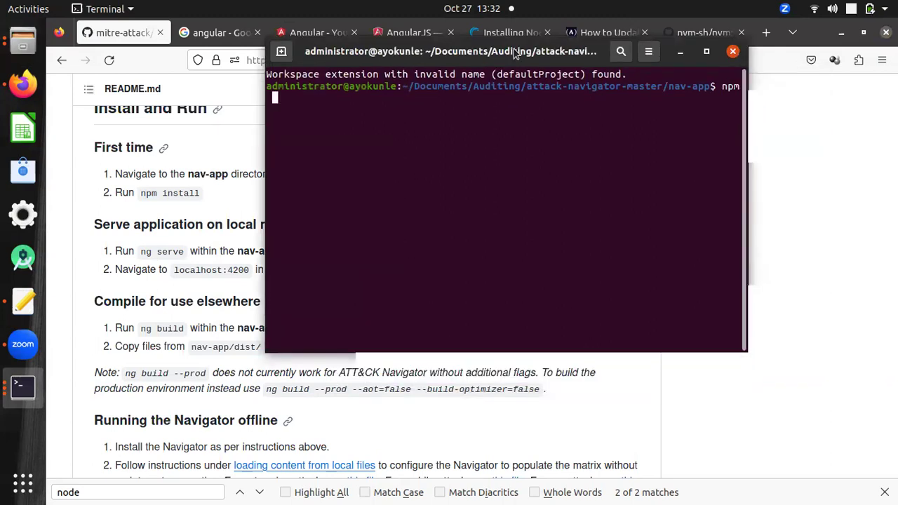
{"action": "type", "text": " install"}
{"action": "key", "text": "Return"}
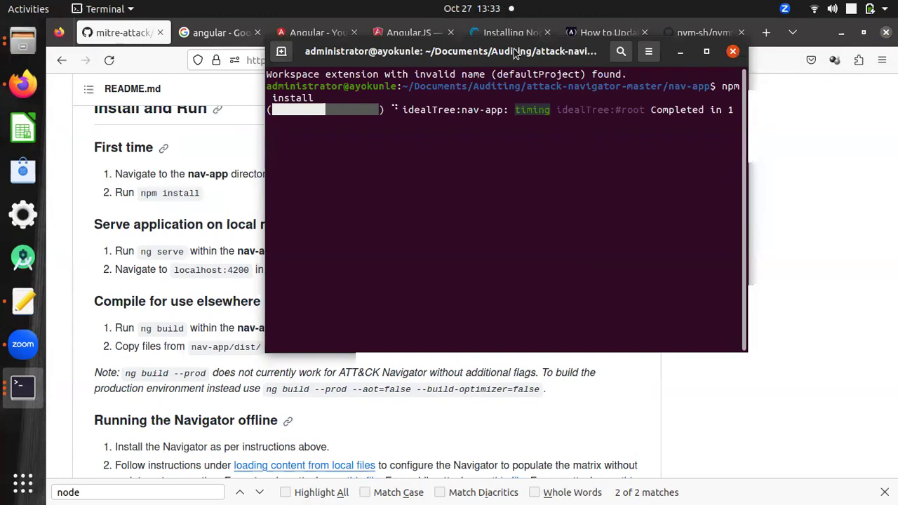
{"action": "key", "text": "ctrl+c"}
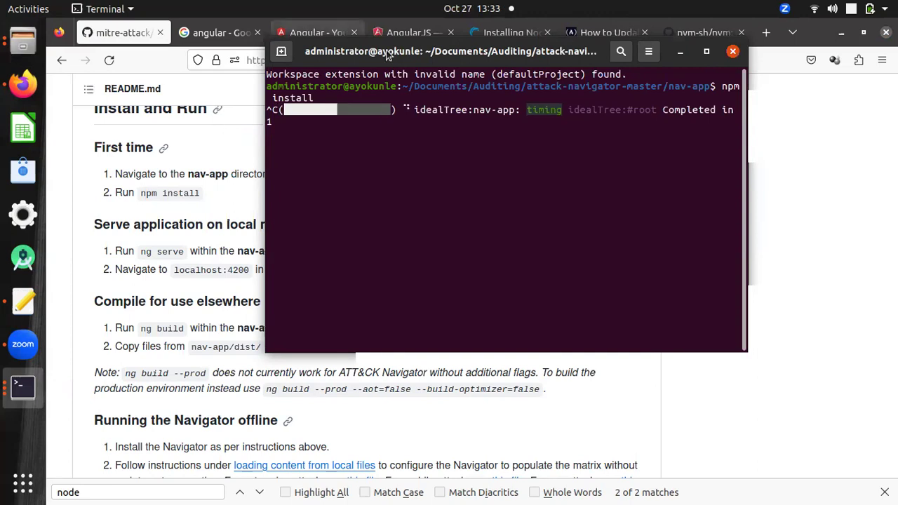
Serve the Navigator from the nav-app folder with ng serve, and maximize its terminal window.
{"action": "left_click_drag", "start_coordinate": [386, 53], "coordinate": [489, 52]}
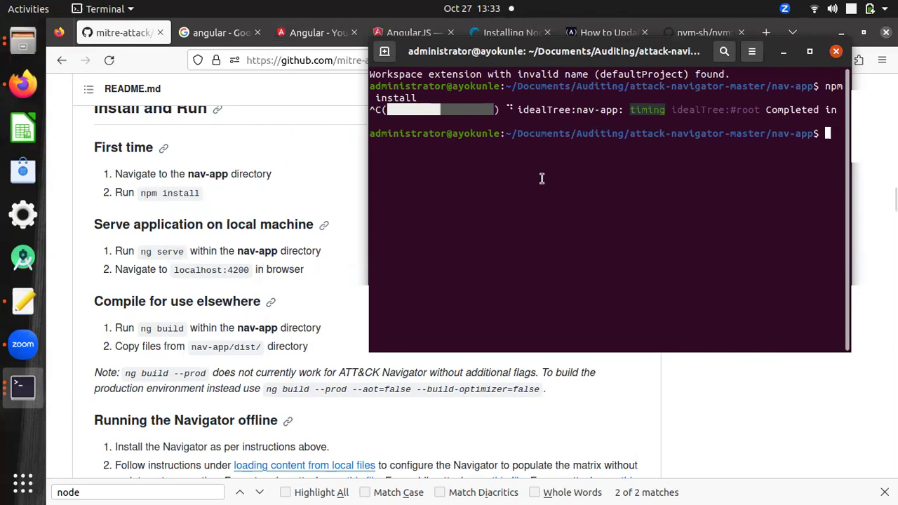
{"action": "left_click_drag", "start_coordinate": [613, 56], "coordinate": [479, 61]}
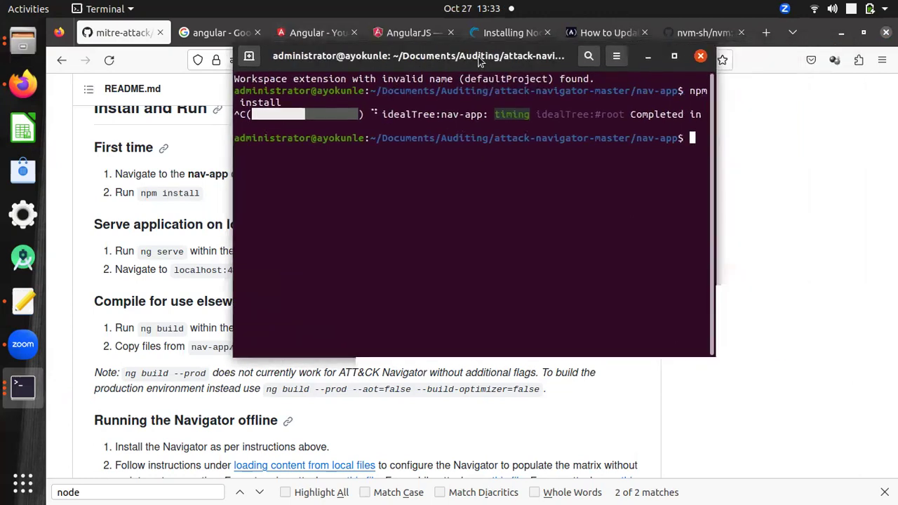
{"action": "type", "text": "ng serve"}
{"action": "key", "text": "Return"}
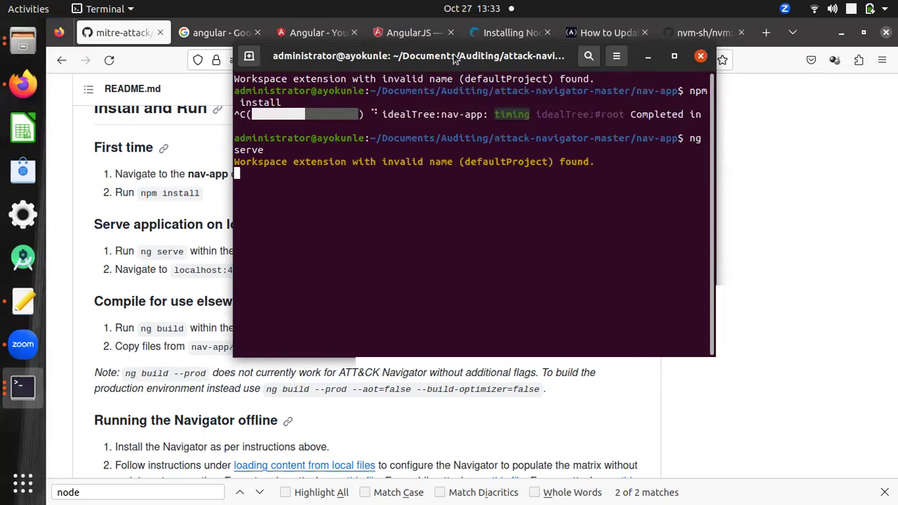
{"action": "left_click_drag", "start_coordinate": [453, 54], "coordinate": [366, 55]}
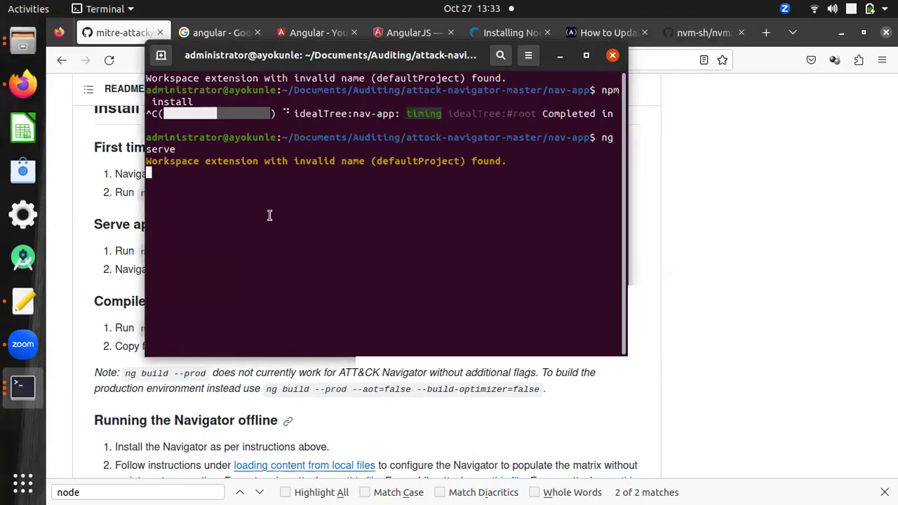
{"action": "left_click", "coordinate": [22, 401]}
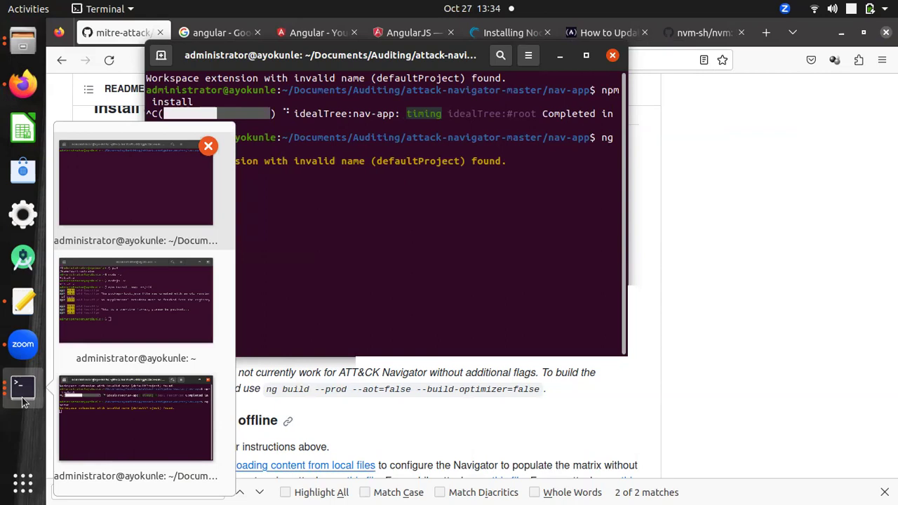
{"action": "left_click", "coordinate": [23, 401]}
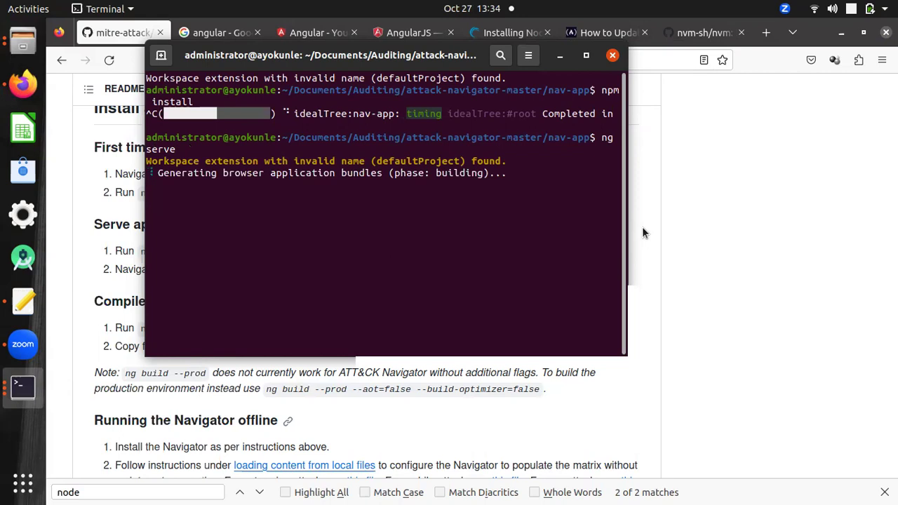
{"action": "left_click", "coordinate": [587, 56]}
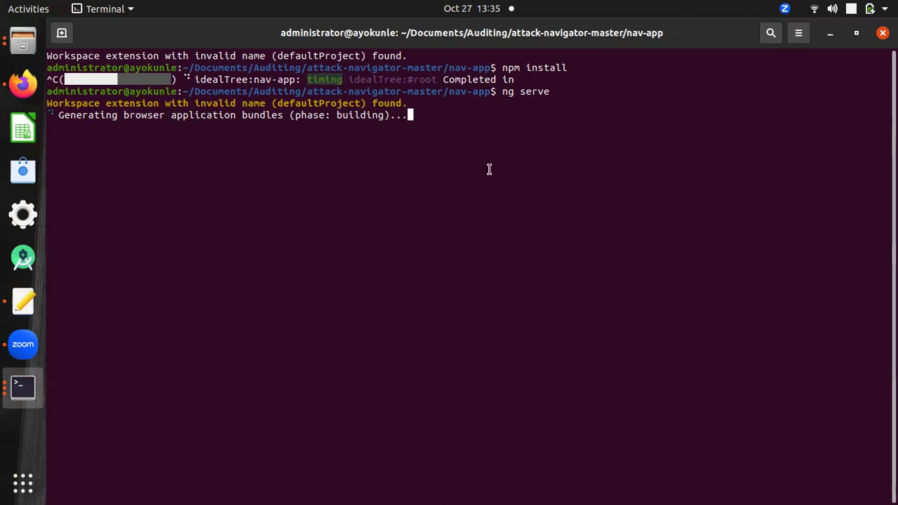
Bring up the unused second nav-app terminal window and close it with the exit command.
{"action": "left_click", "coordinate": [23, 390]}
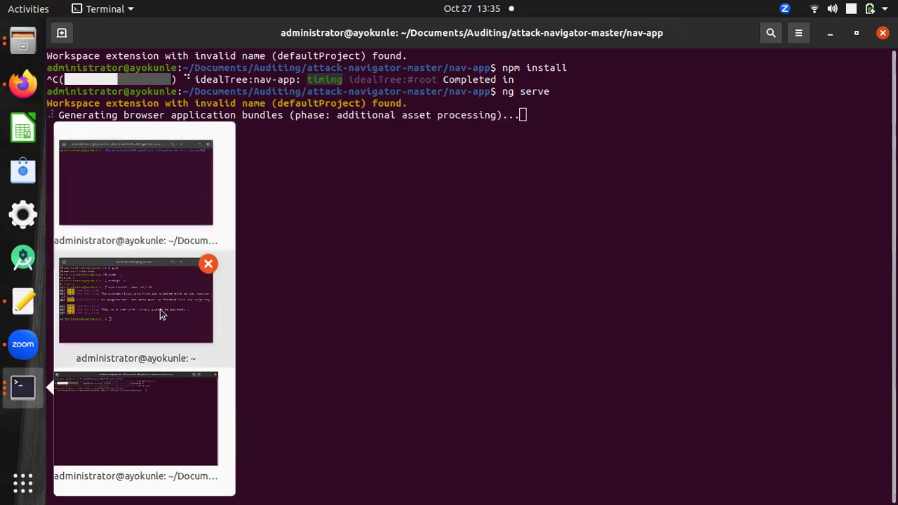
{"action": "left_click", "coordinate": [175, 164]}
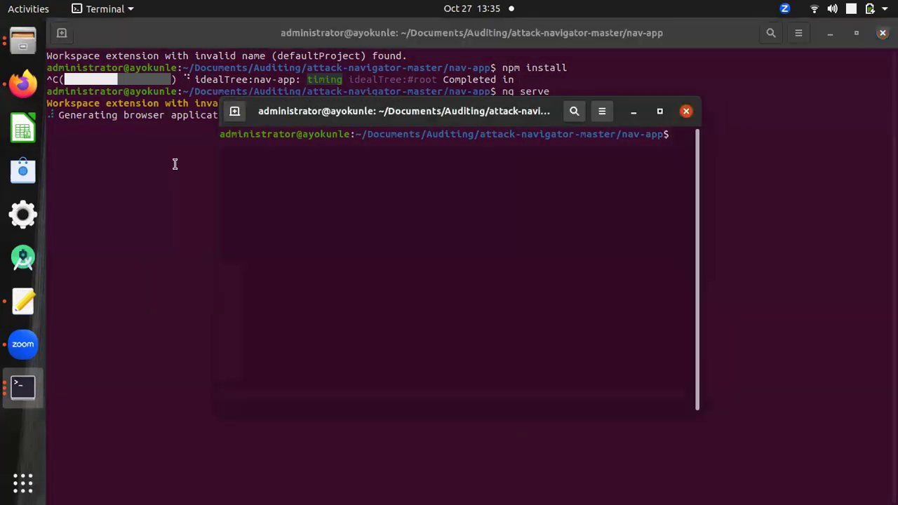
{"action": "type", "text": "exit"}
{"action": "key", "text": "Return"}
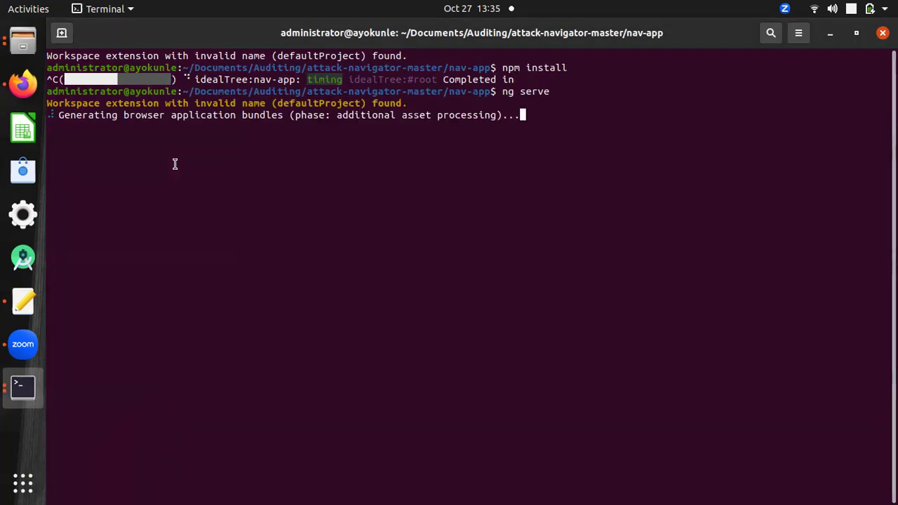
{"action": "left_click", "coordinate": [25, 392]}
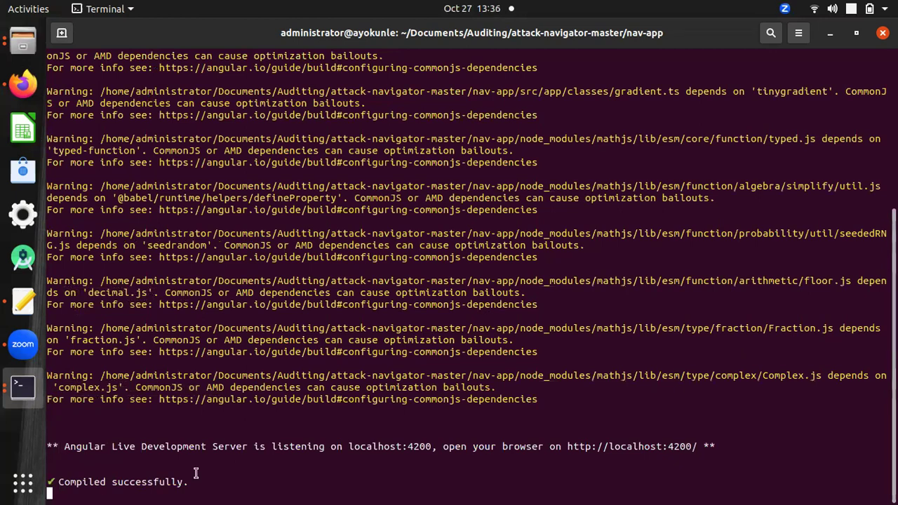
Switch to Firefox and load the locally served ATT&CK Navigator at localhost:4200 in a new tab.
{"action": "left_click", "coordinate": [23, 85]}
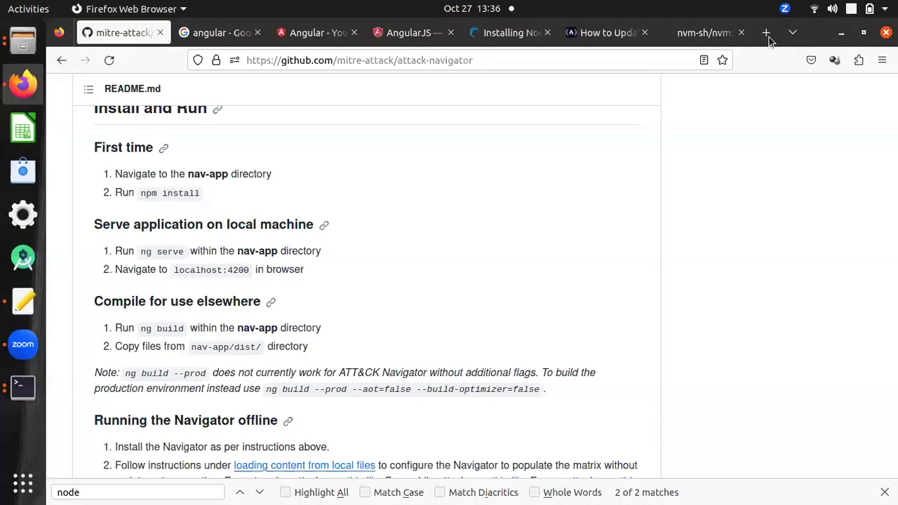
{"action": "left_click", "coordinate": [767, 33]}
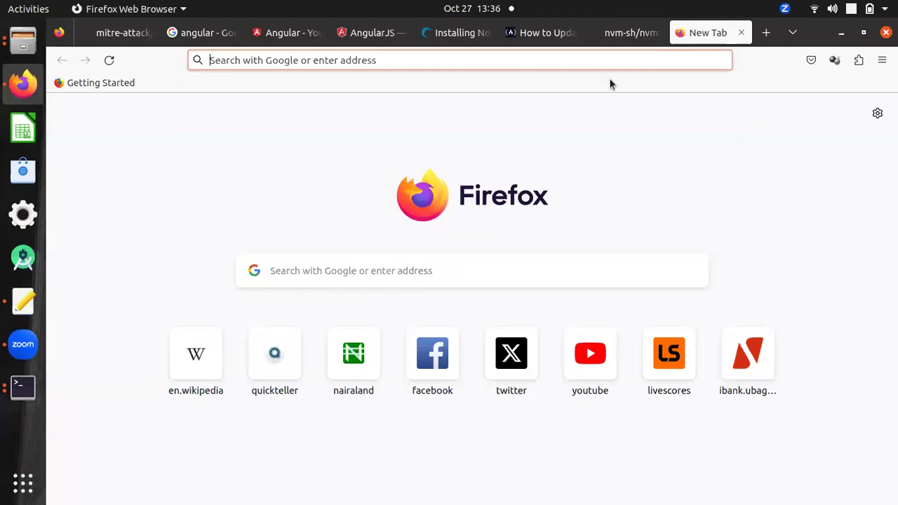
{"action": "type", "text": "localhost/"}
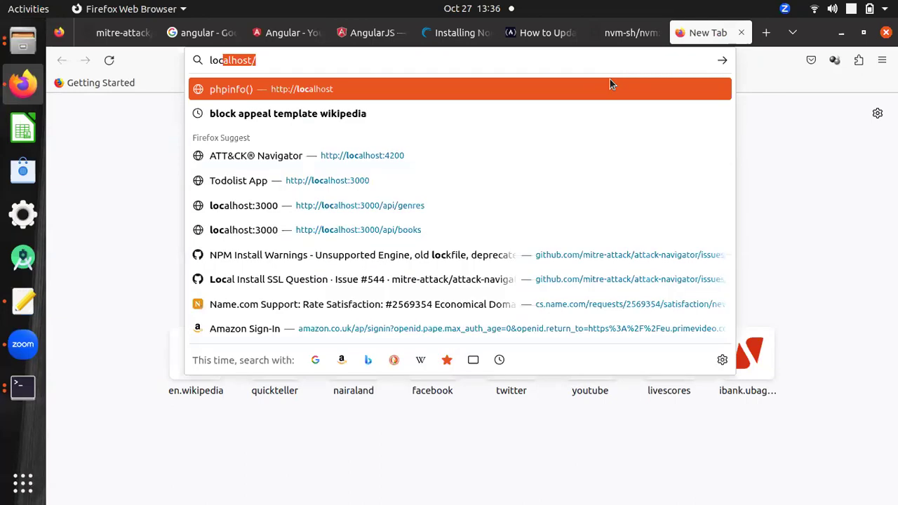
{"action": "key", "text": "Down"}
{"action": "key", "text": "Down"}
{"action": "key", "text": "Return"}
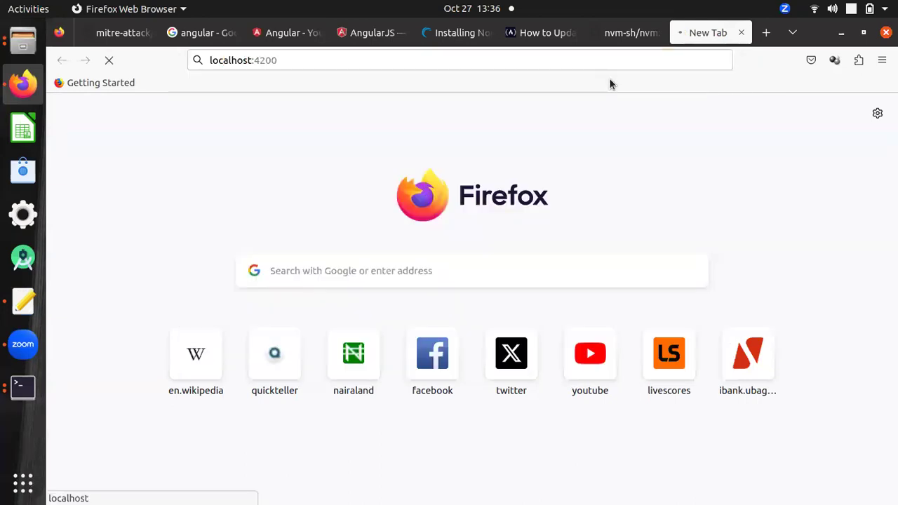